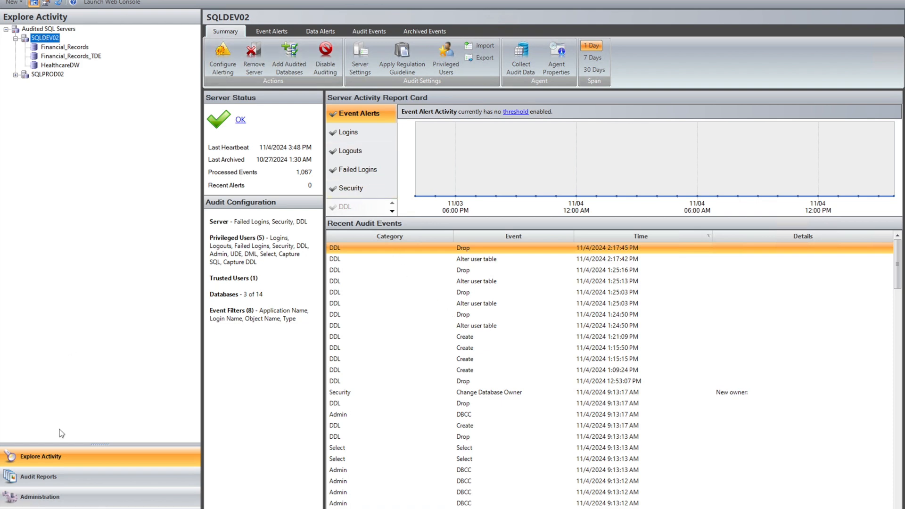
- Under Administration's Alert Rules, start a new Event alert rule in the wizard
click(40, 497)
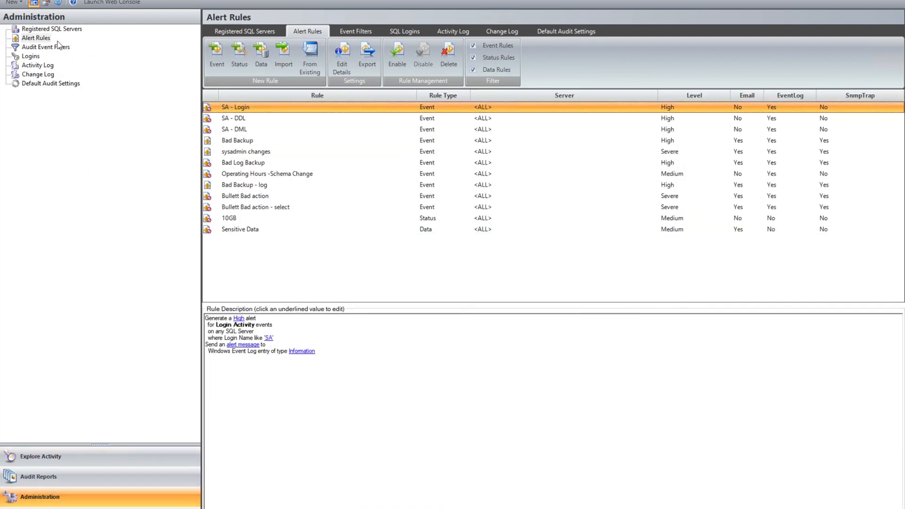
click(36, 38)
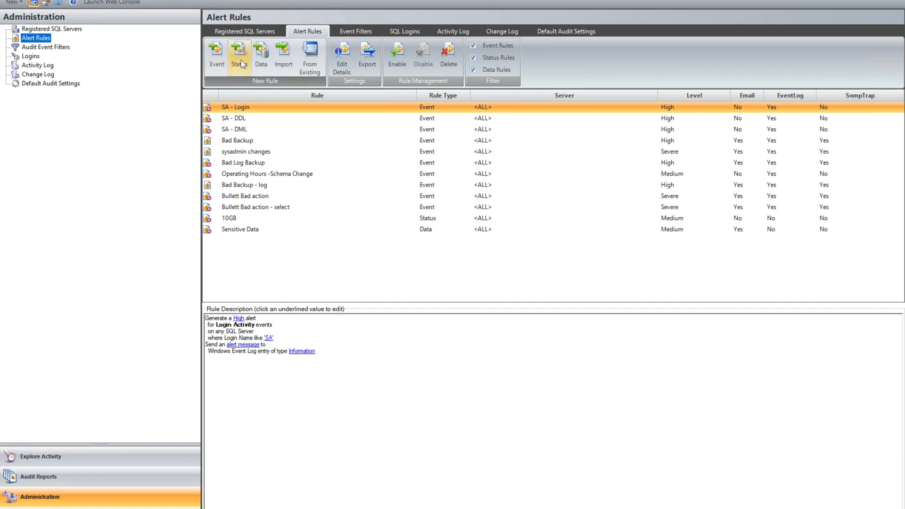
click(224, 56)
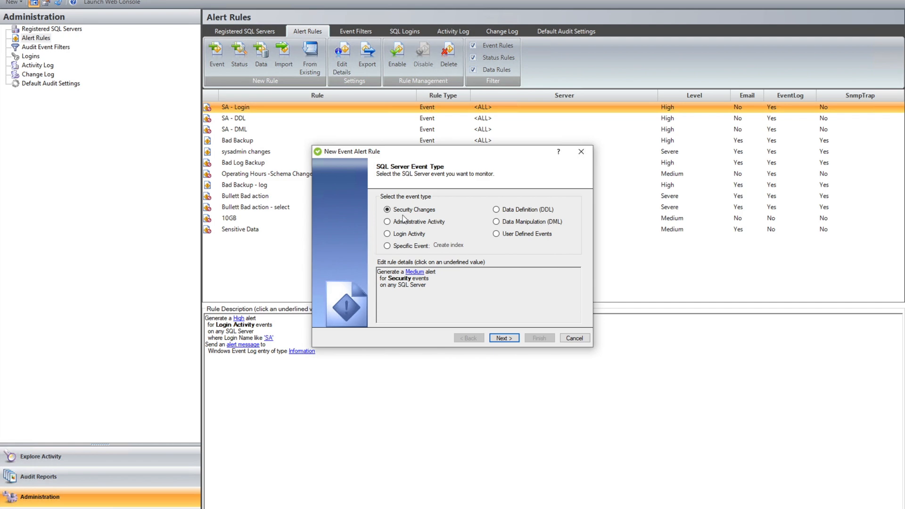
click(411, 250)
click(456, 246)
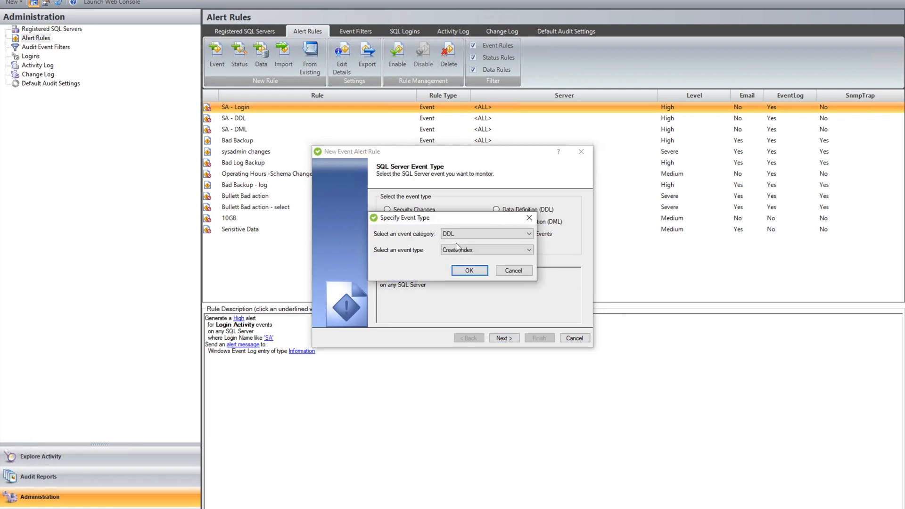
click(460, 249)
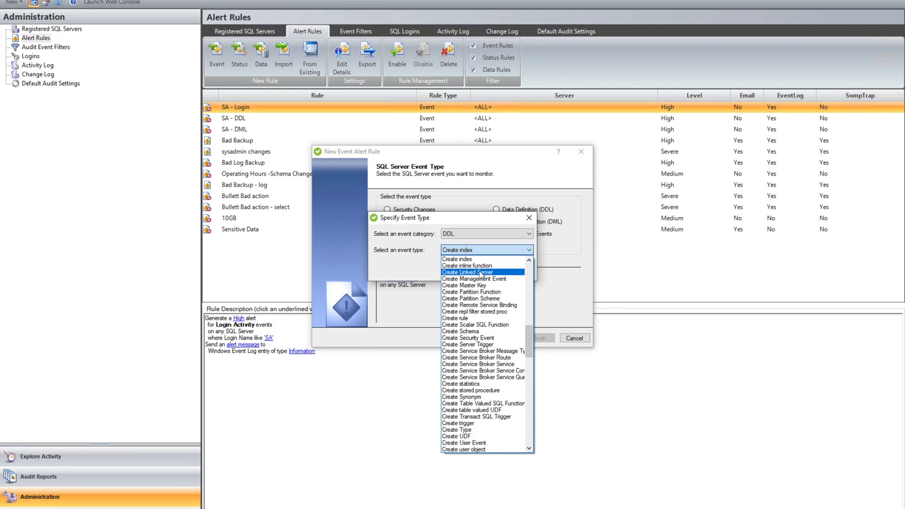
scroll(477, 375, down, 10)
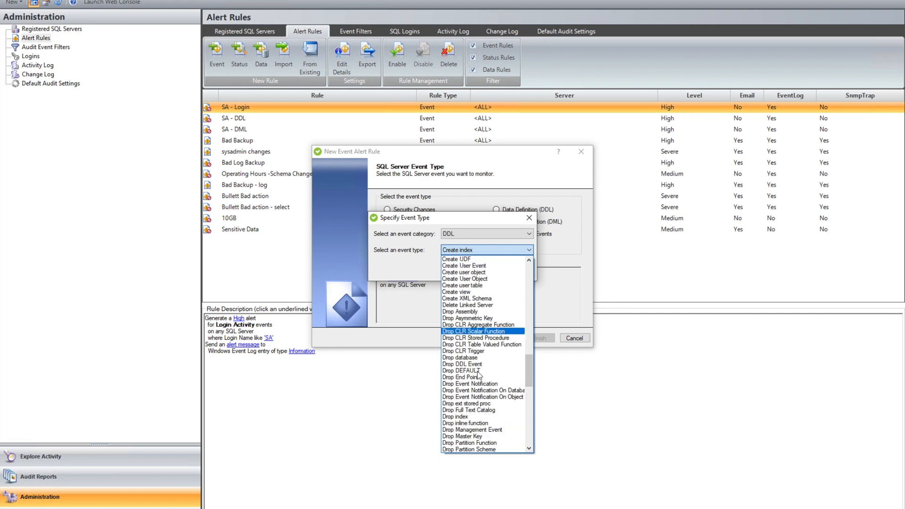
click(482, 218)
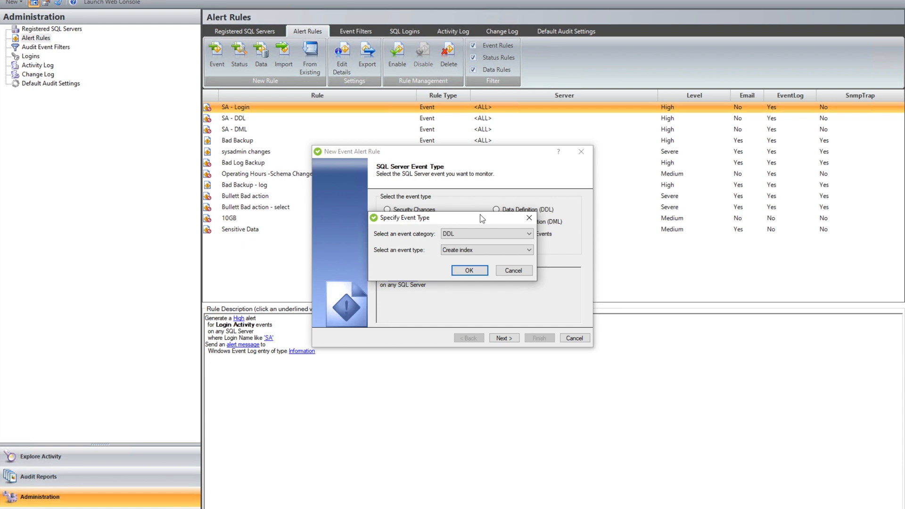
click(531, 220)
click(419, 214)
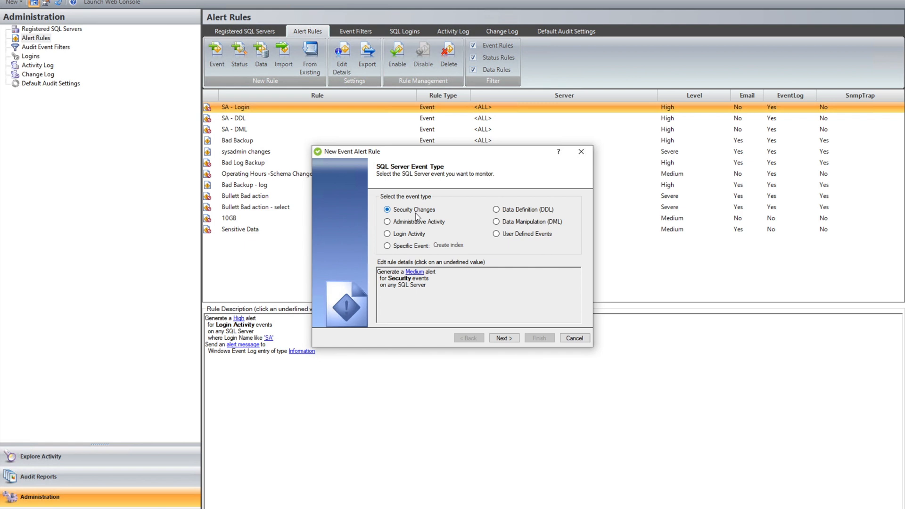
- Limit the rule to objects named sysadmin and advance to Additional Event Filters
click(512, 338)
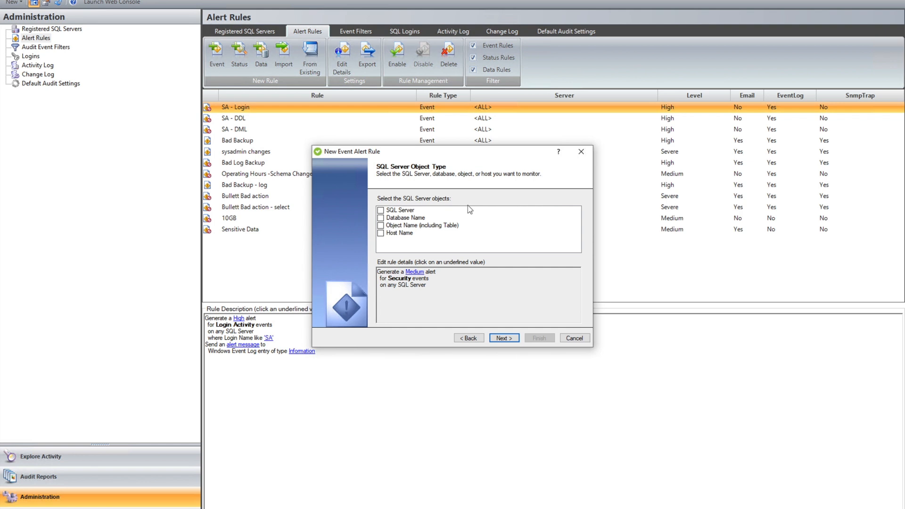
click(380, 226)
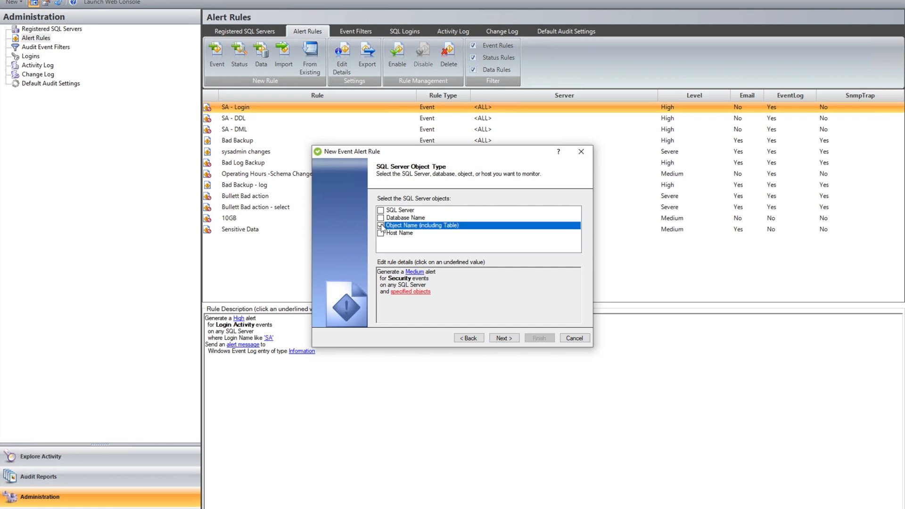
click(419, 291)
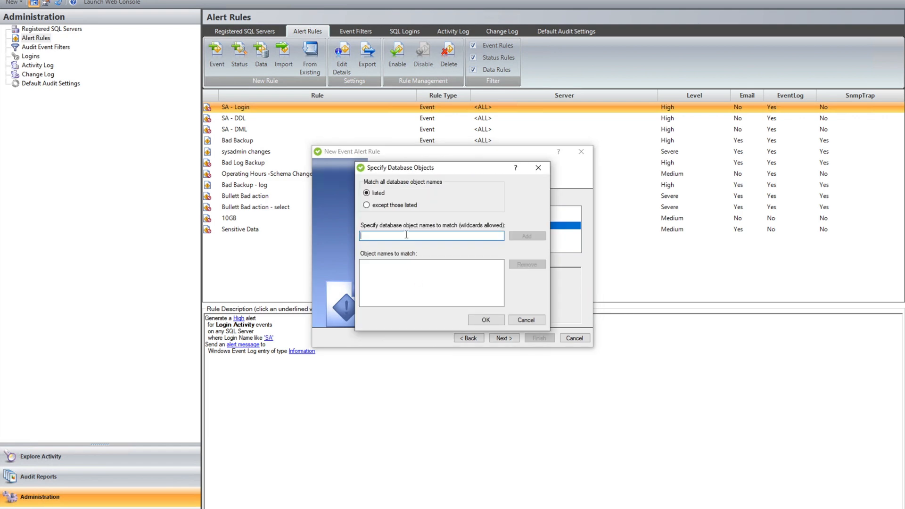
text(sysadmin)
click(542, 236)
click(477, 322)
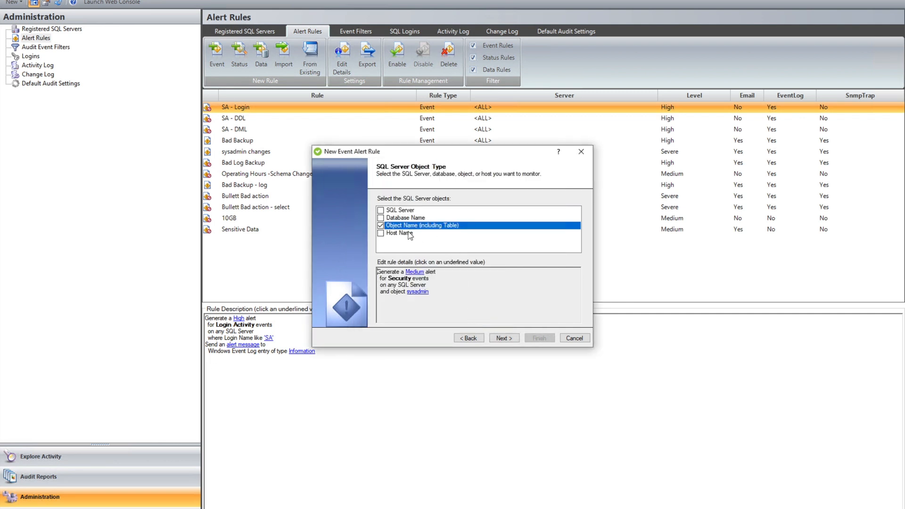
click(501, 339)
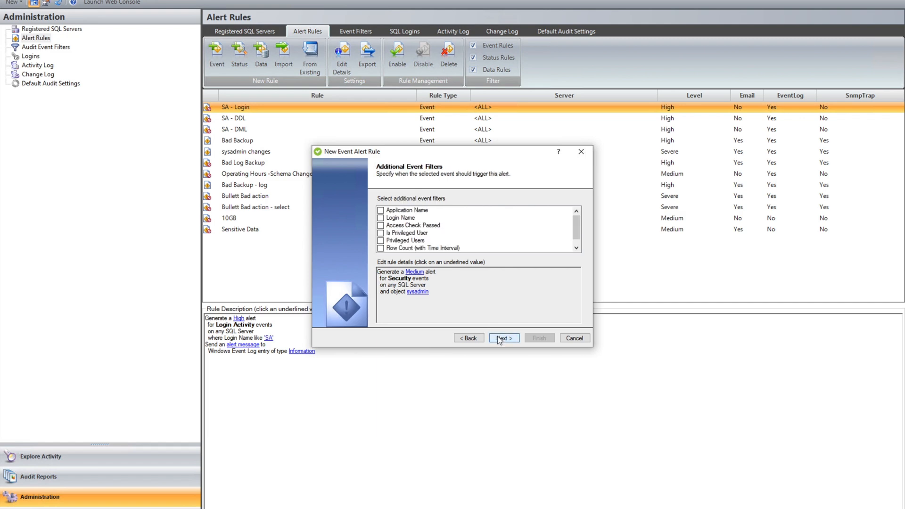
- Try, then clear, the Login Name and Application Name filters, and advance to the timeframe page
click(380, 218)
click(445, 297)
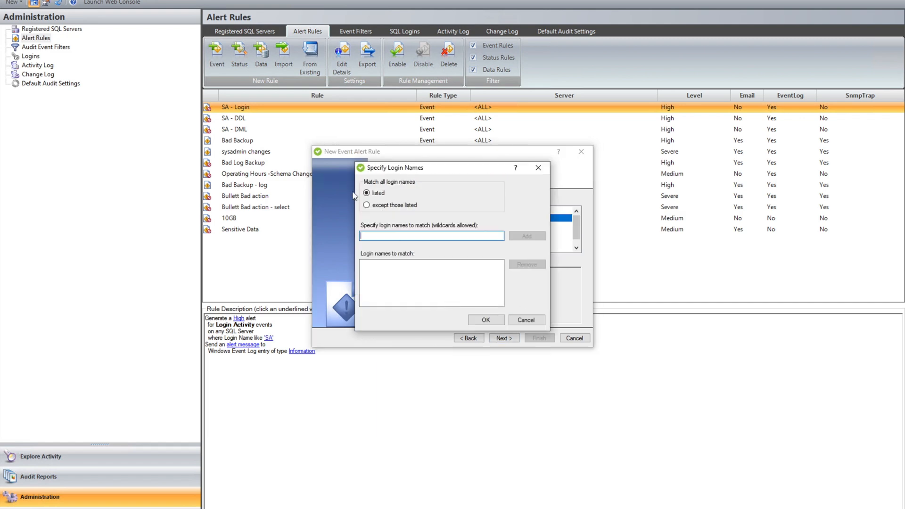
click(367, 206)
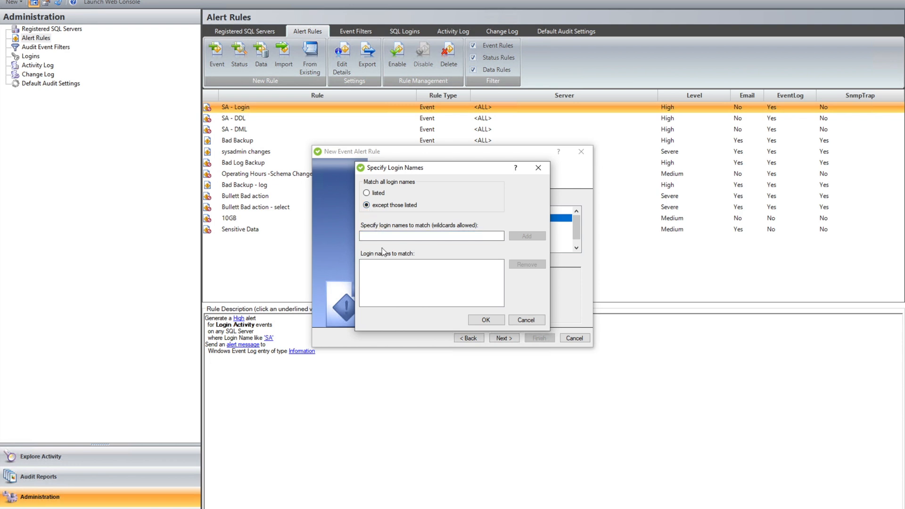
click(526, 319)
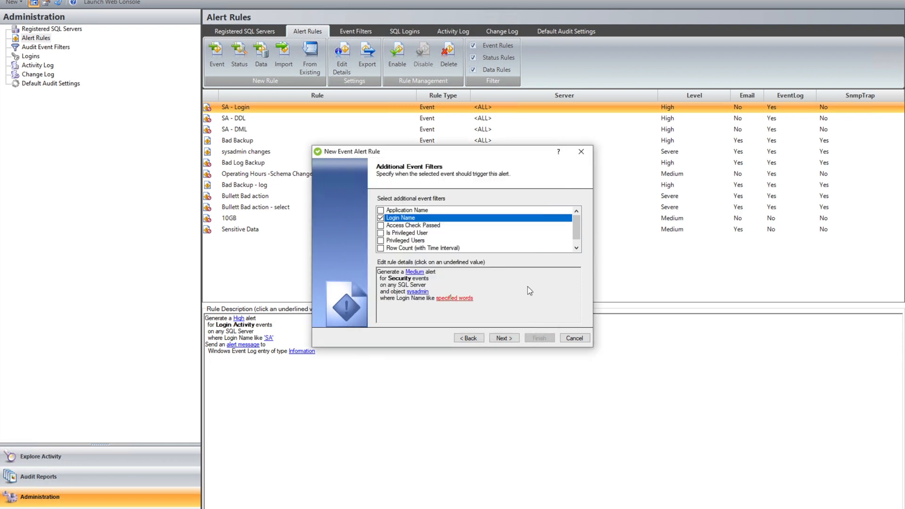
click(381, 211)
click(381, 218)
click(380, 210)
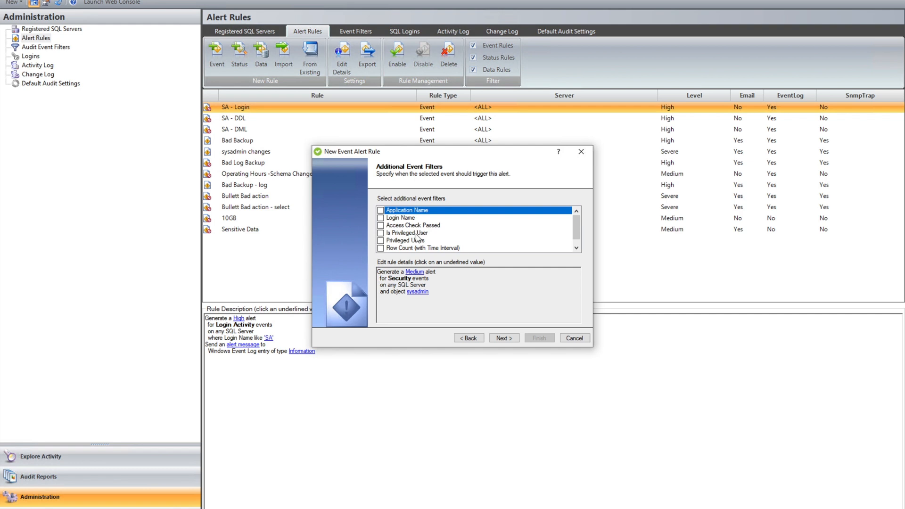
scroll(419, 243, down, 1)
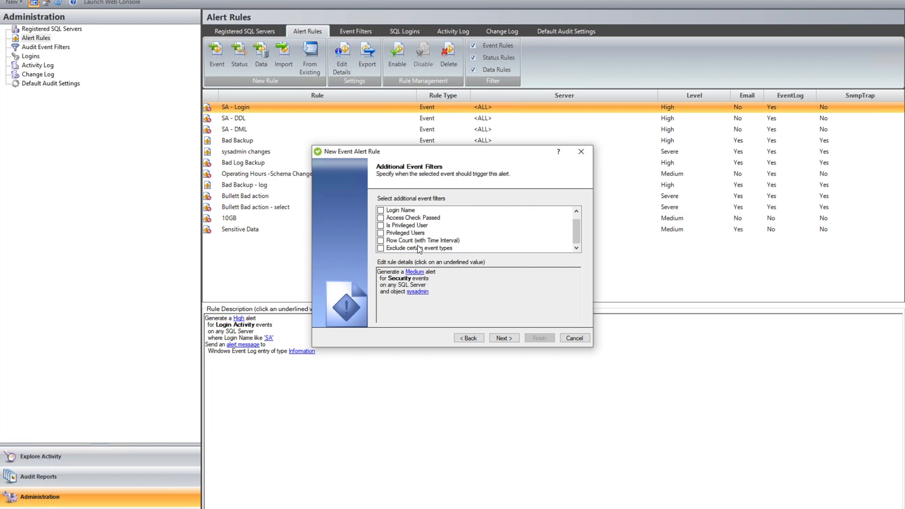
click(504, 338)
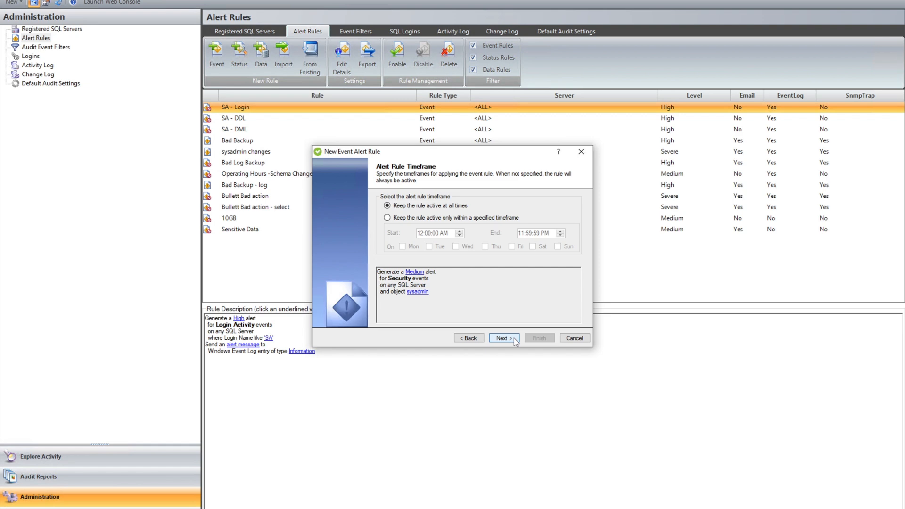
- Enable Email Notification, Event Log Entry and SNMP Trap actions and open the recipient addresses
click(514, 338)
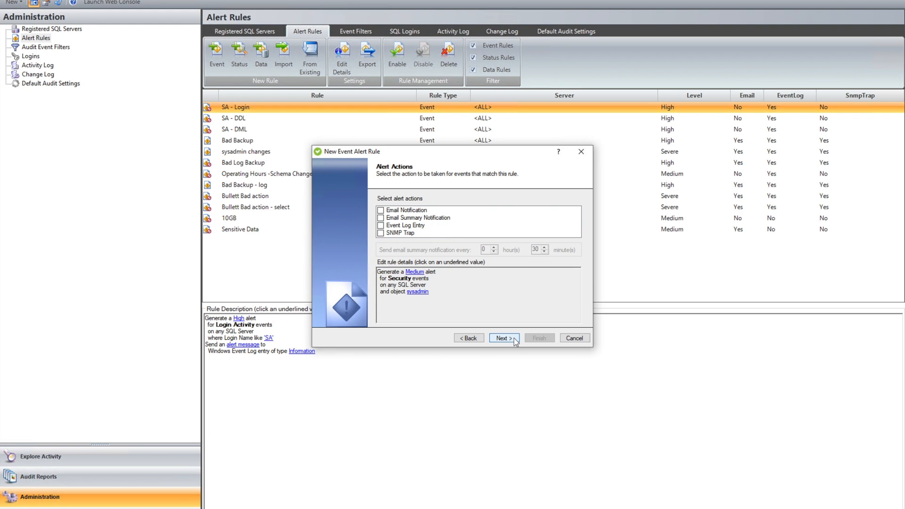
click(381, 211)
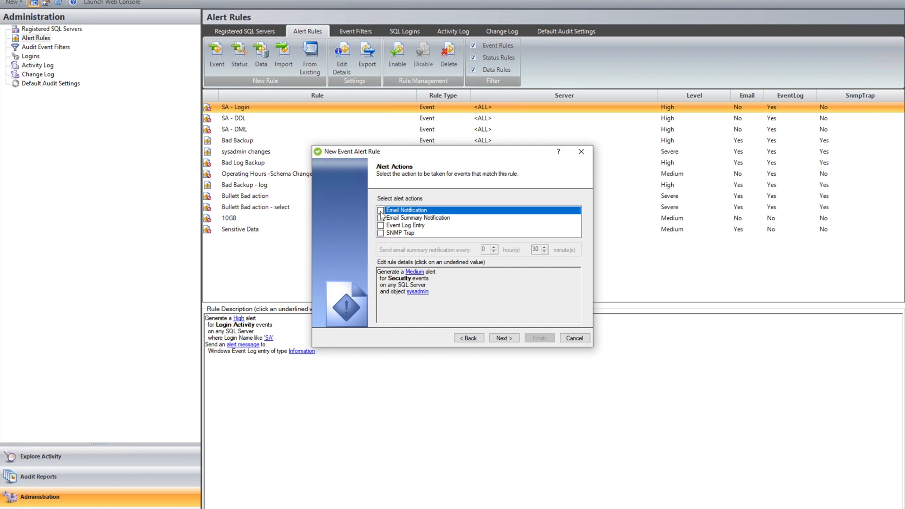
click(381, 226)
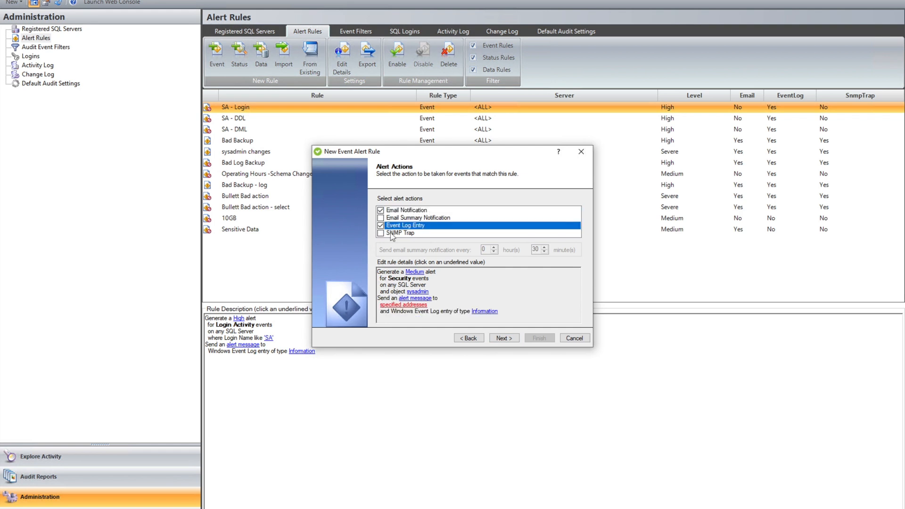
click(381, 233)
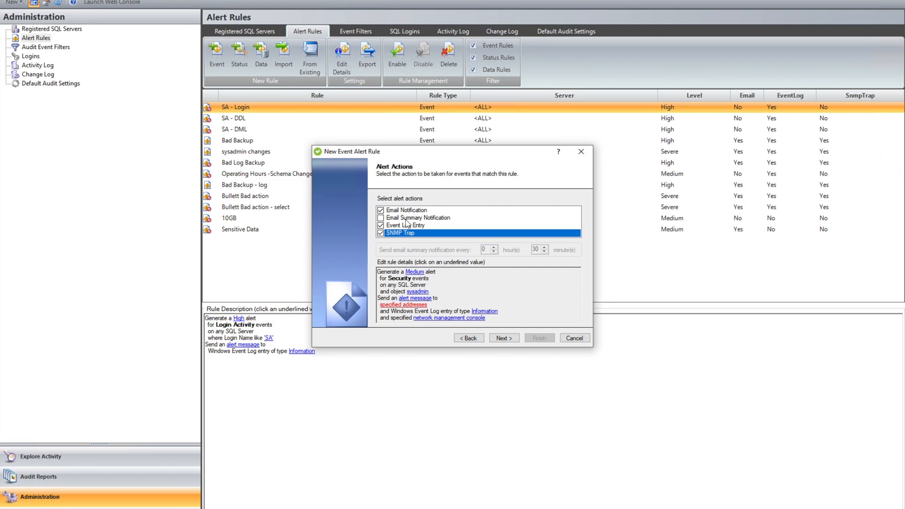
click(381, 219)
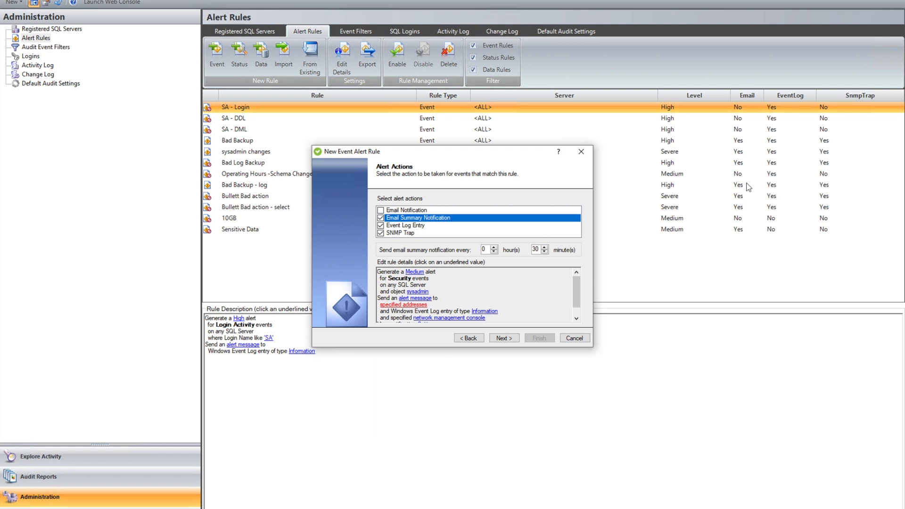
click(381, 218)
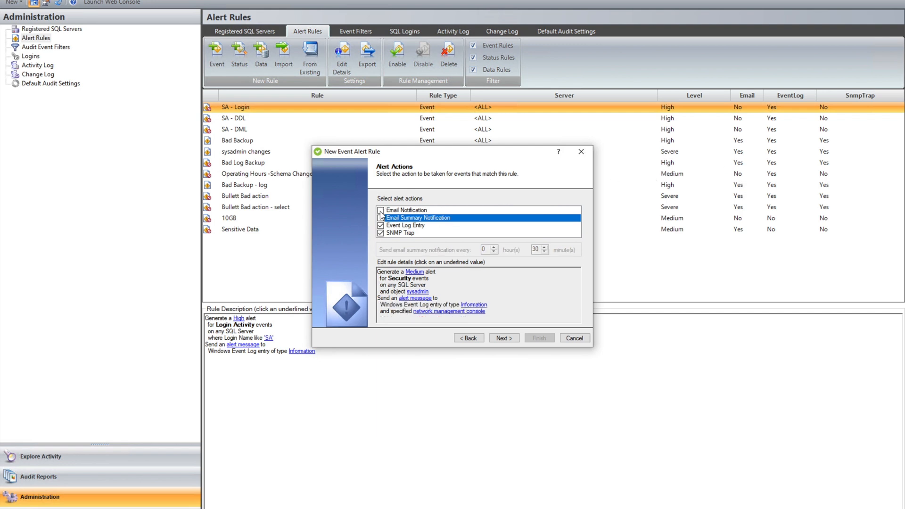
click(380, 211)
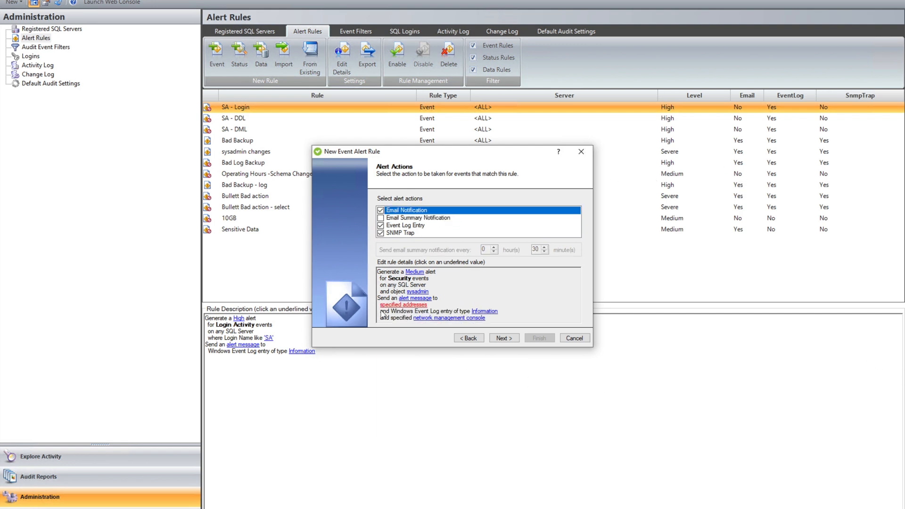
click(396, 304)
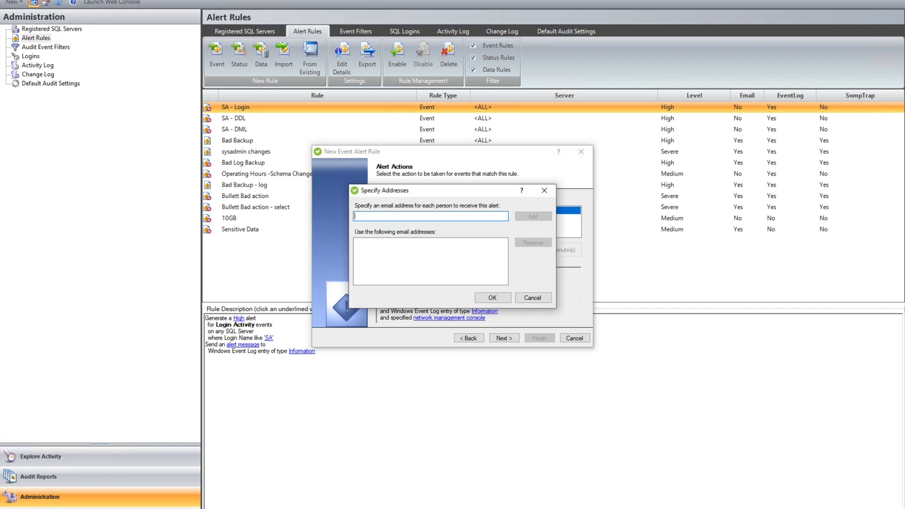
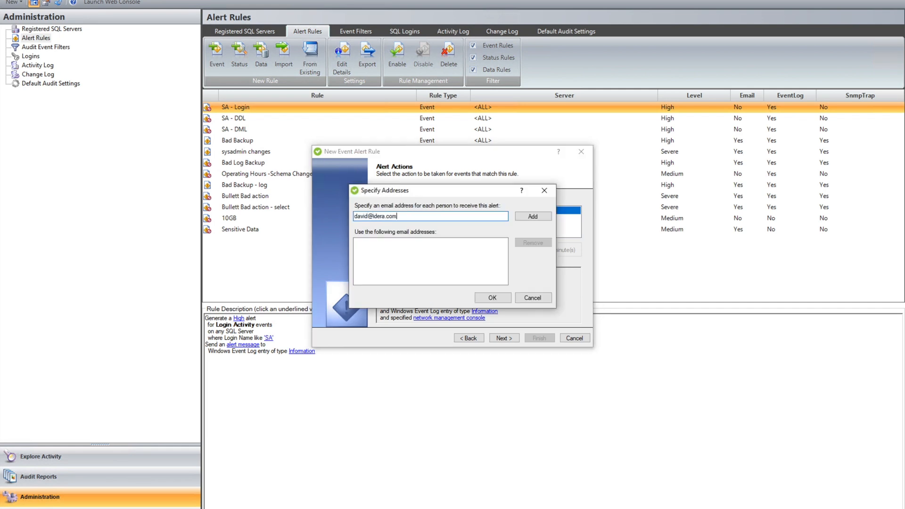
- Add the recipient's e-mail address to the alert's notification list
click(533, 216)
click(493, 299)
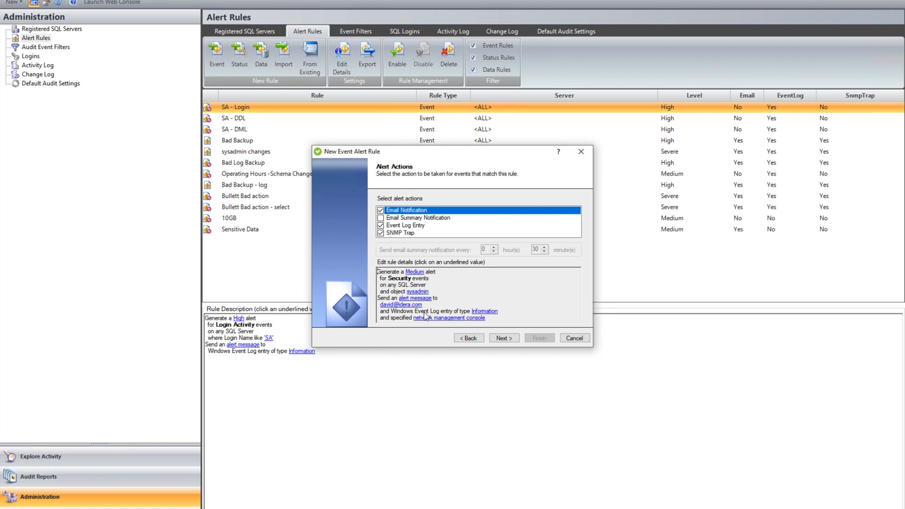
- In the alert message template, add the Host Name variable on a new line
click(426, 298)
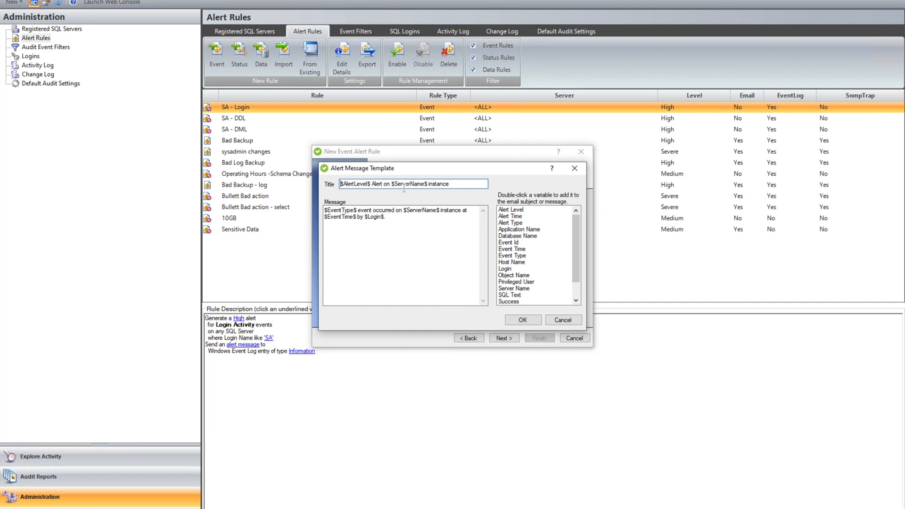
double_click(356, 211)
drag(403, 210, 427, 210)
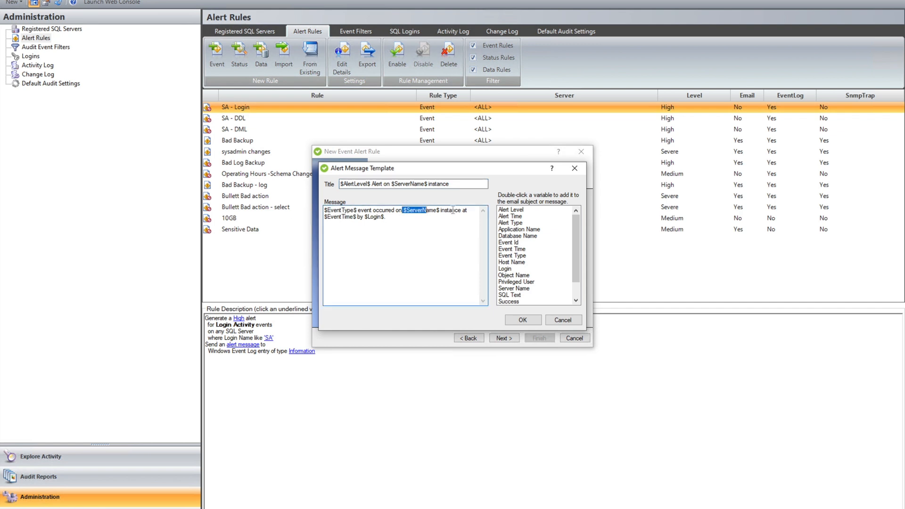
click(419, 220)
key(Return)
key(Return)
double_click(514, 262)
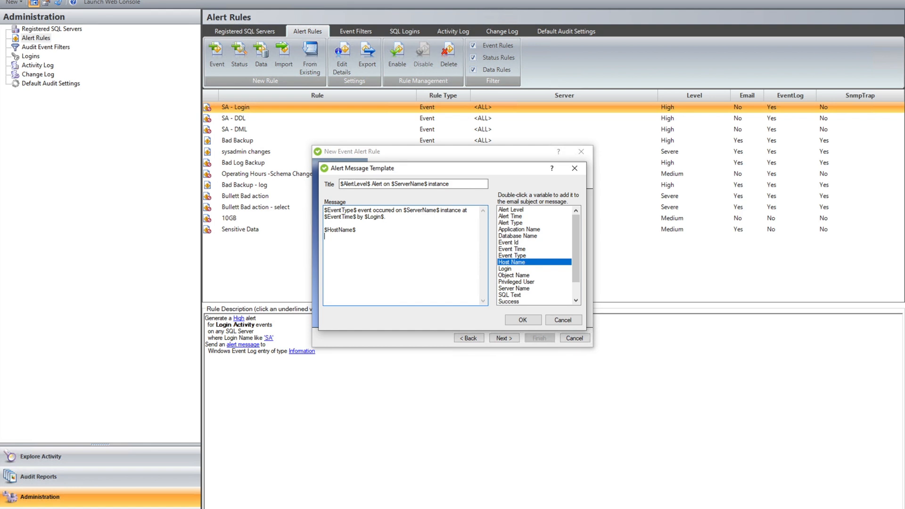
- Append the SQL Text and Object Name variables to the message and accept the template
key(ctrl+a)
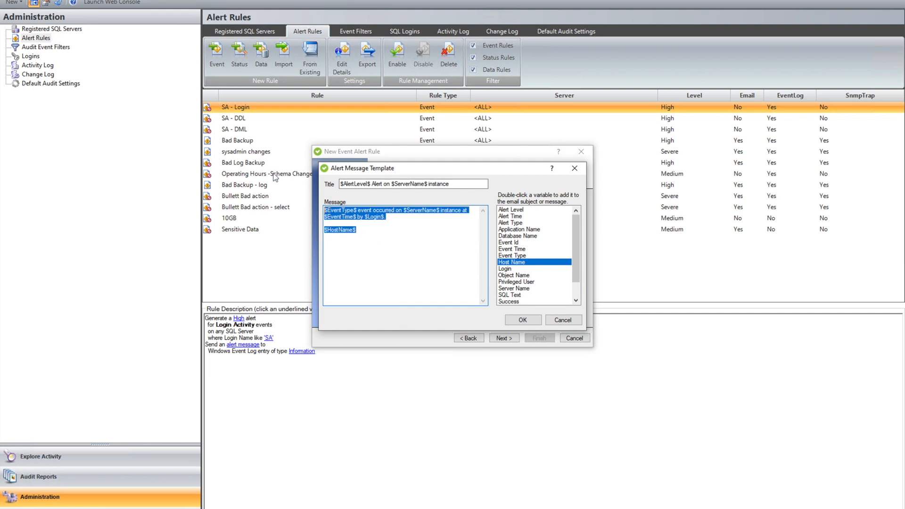
key(shift+Tab)
click(375, 218)
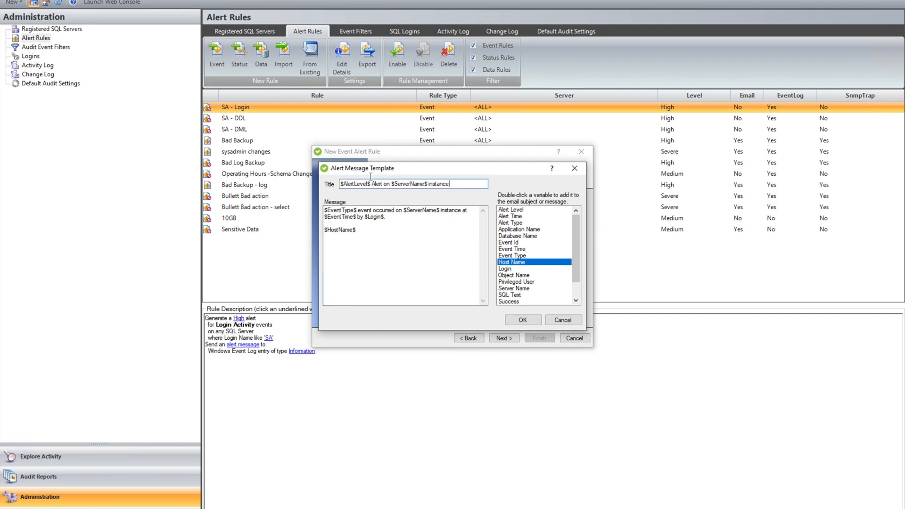
key(shift+Tab)
click(375, 219)
key(ctrl+a)
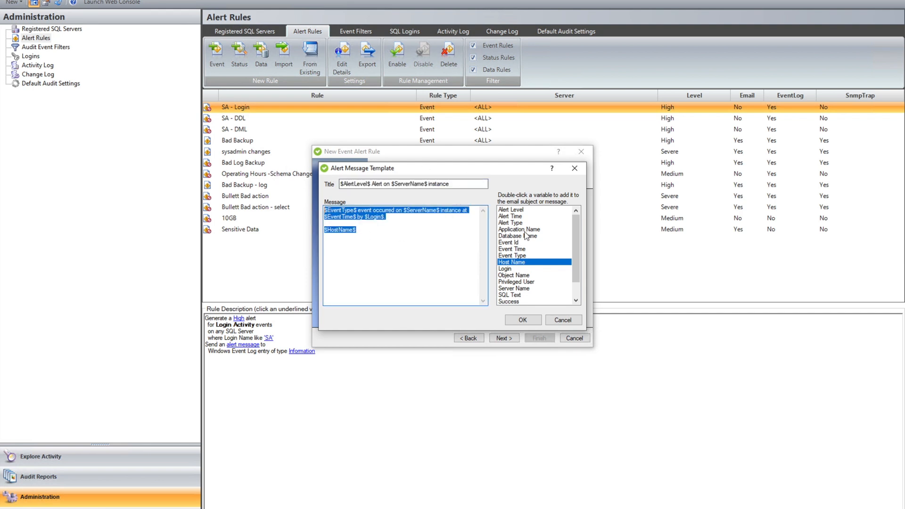
click(388, 235)
key(Return)
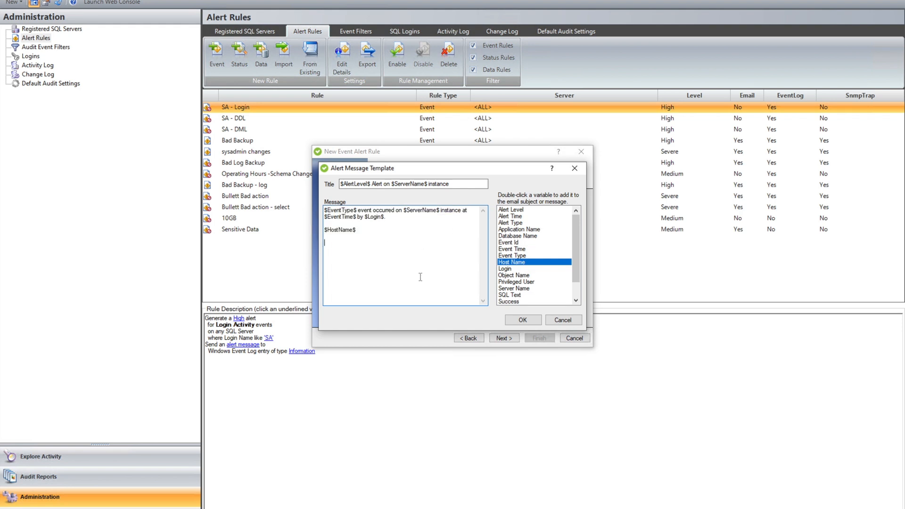
double_click(521, 295)
click(510, 276)
double_click(509, 277)
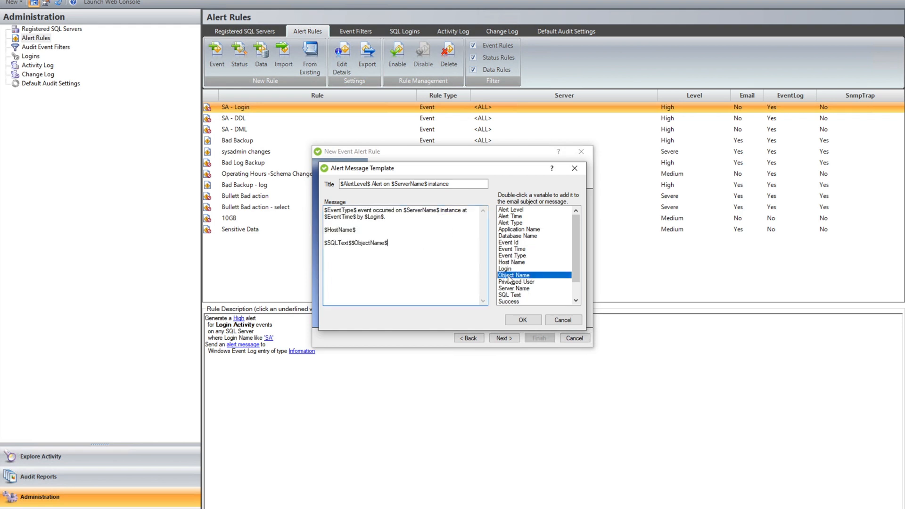
drag(408, 242, 324, 166)
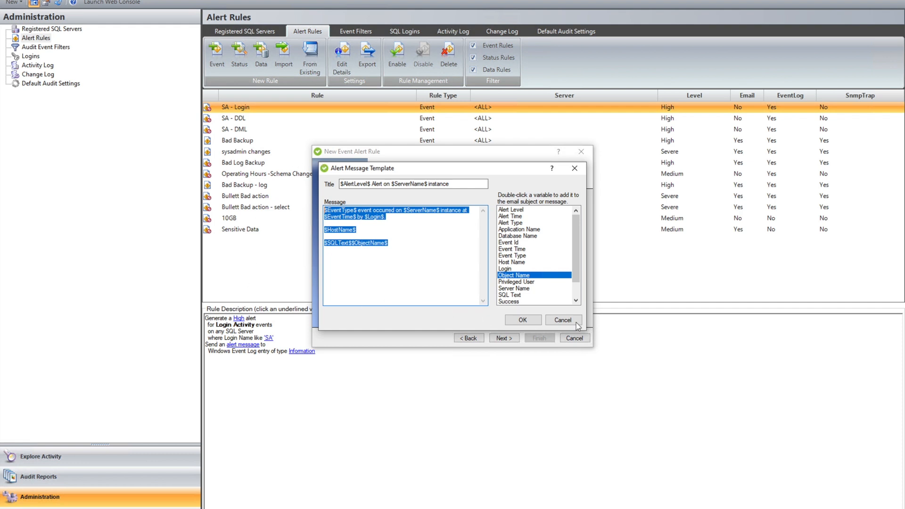
click(523, 320)
- Name the rule 'SYSadmin Chages', set alert level 4 - Severe, and close the wizard
click(504, 338)
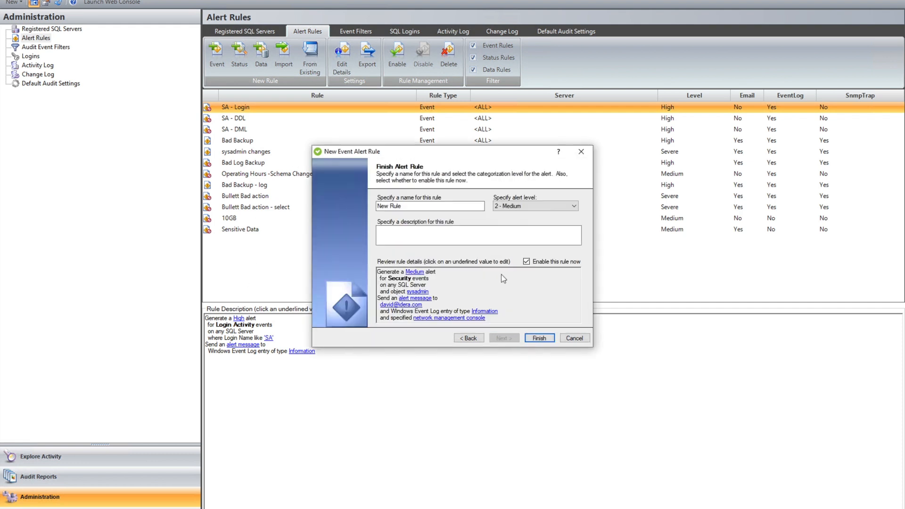
click(454, 204)
key(ctrl+a)
text(SYSadmin Chages)
click(573, 207)
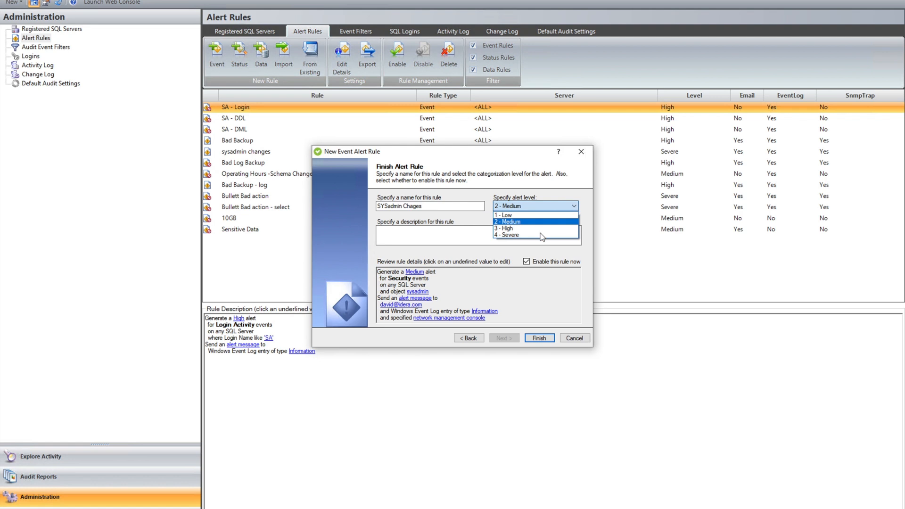
click(539, 236)
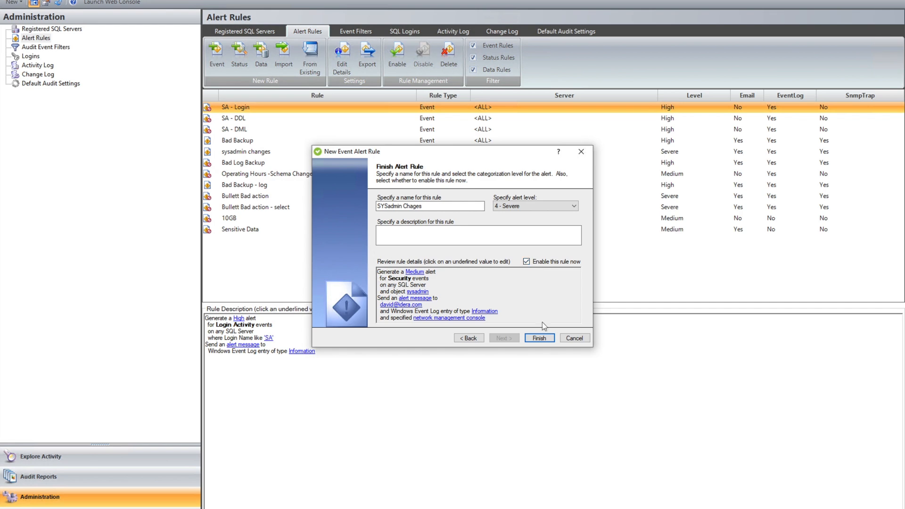
click(571, 338)
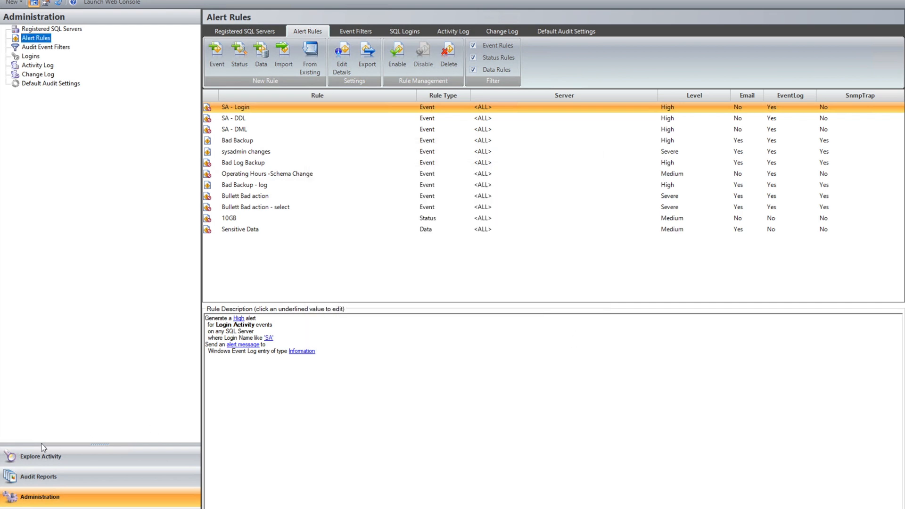
- View SQLDEV02's event alerts and inspect the Add login to server role alert details
click(47, 457)
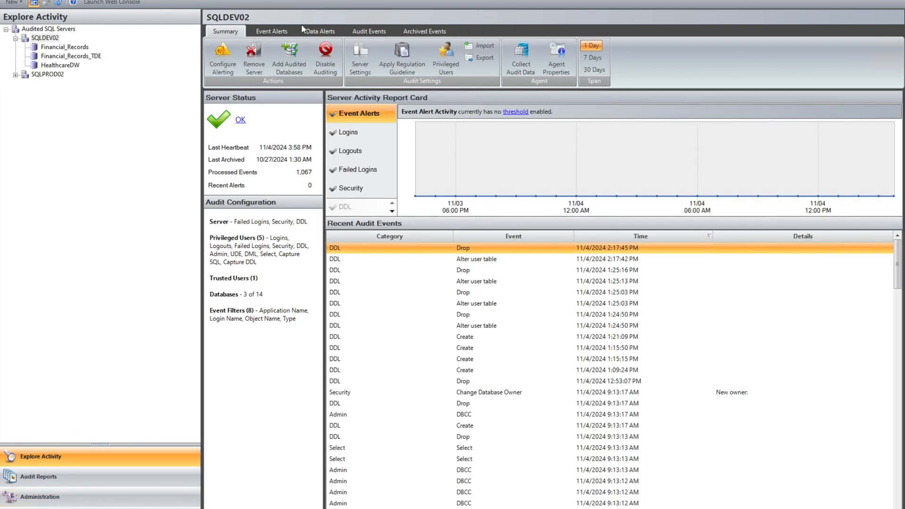
click(269, 34)
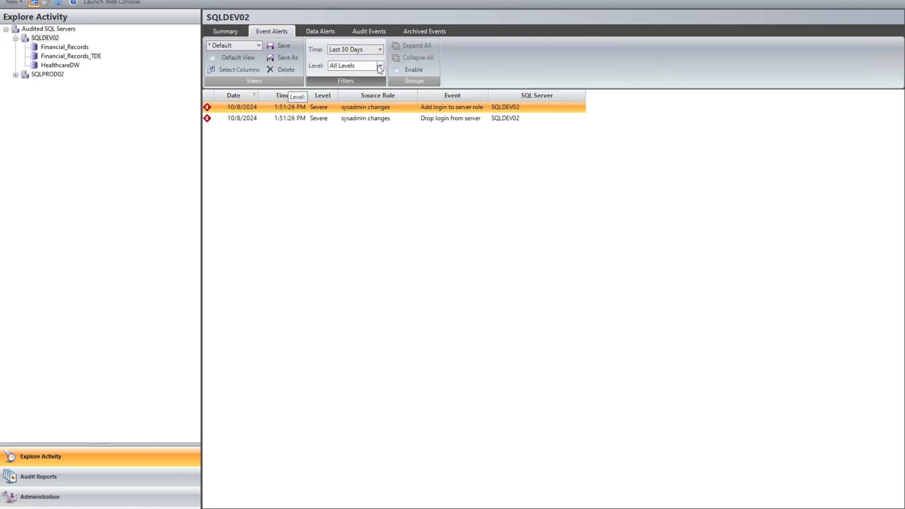
click(284, 119)
double_click(289, 106)
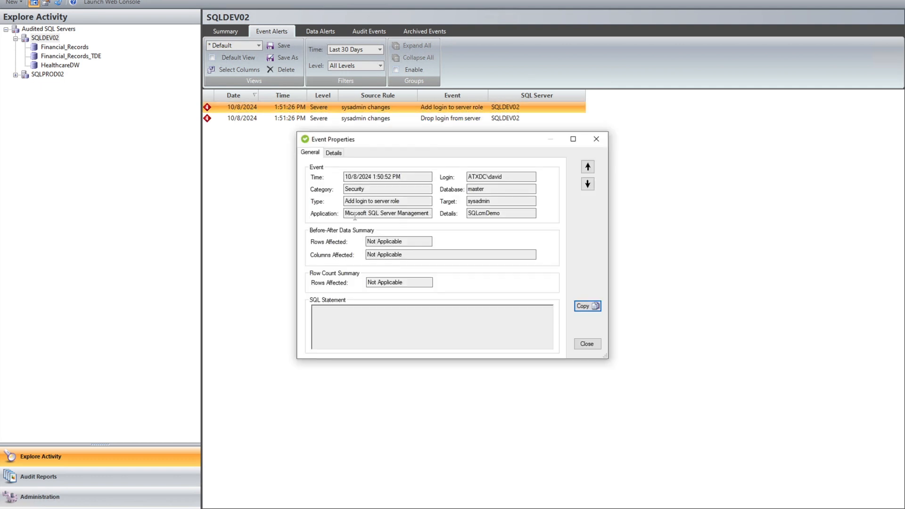
click(597, 140)
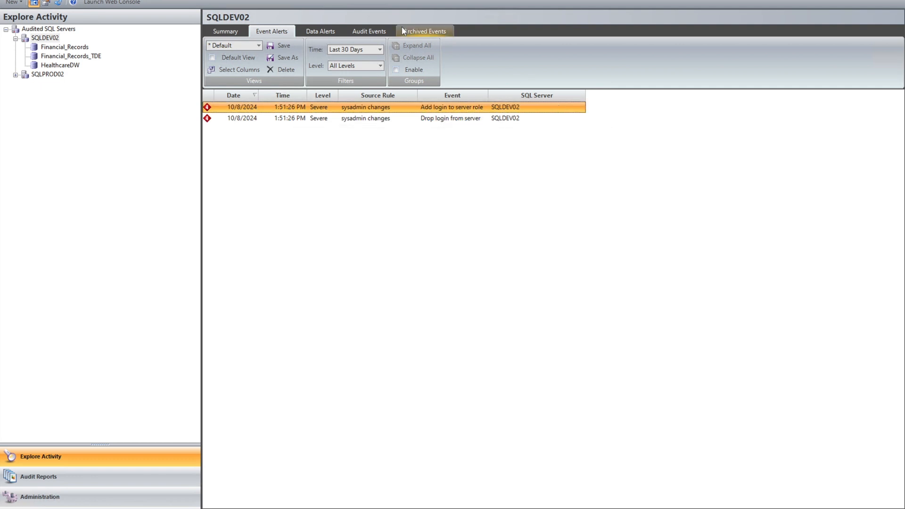
- Glance at SQLDEV02's audit events, return to event alerts, then go to Audit Reports
click(377, 33)
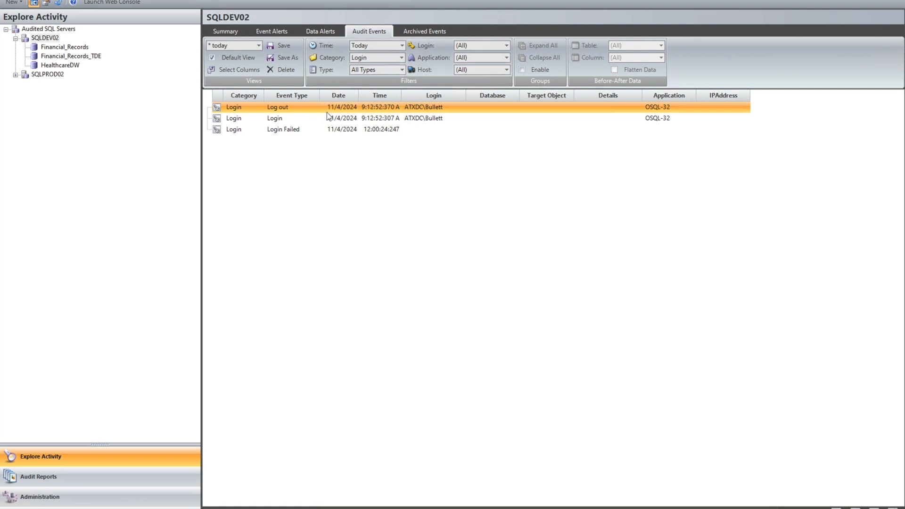
click(279, 33)
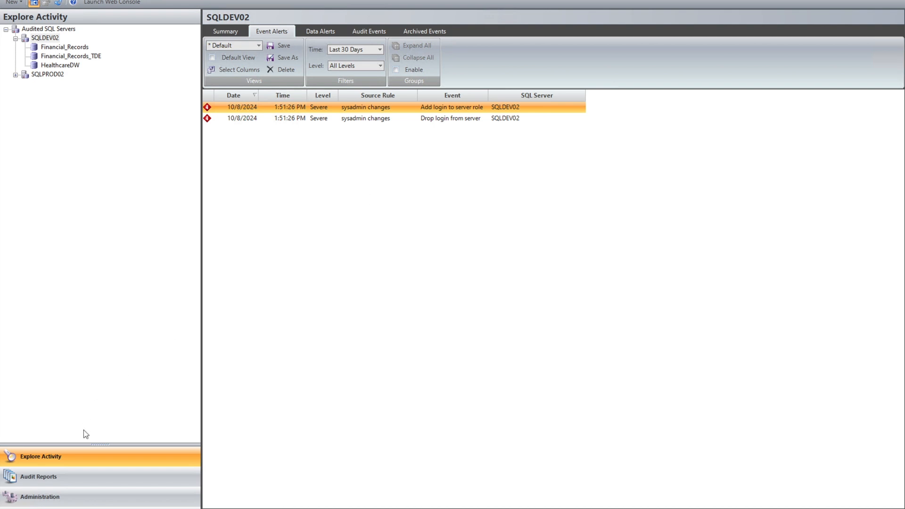
click(84, 477)
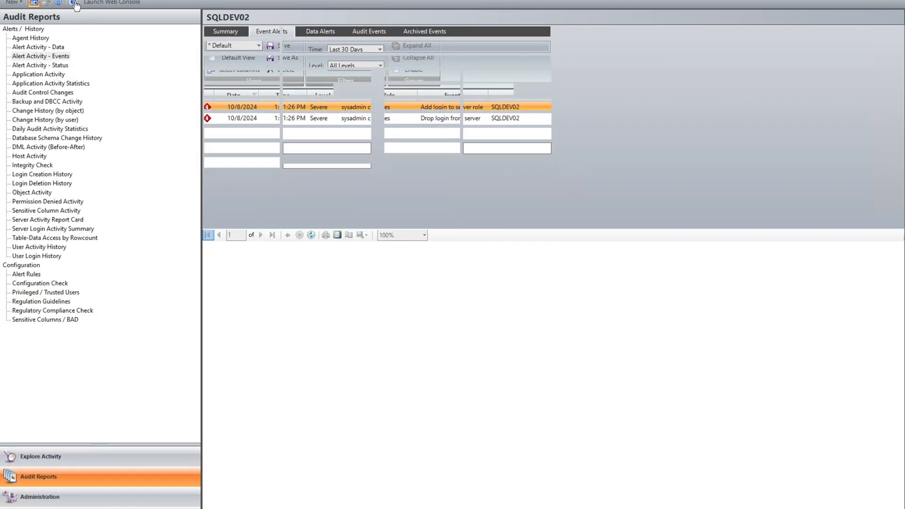
- Check the Alert Activity - Data report, then return to SQLDEV02's Event Alerts
click(55, 55)
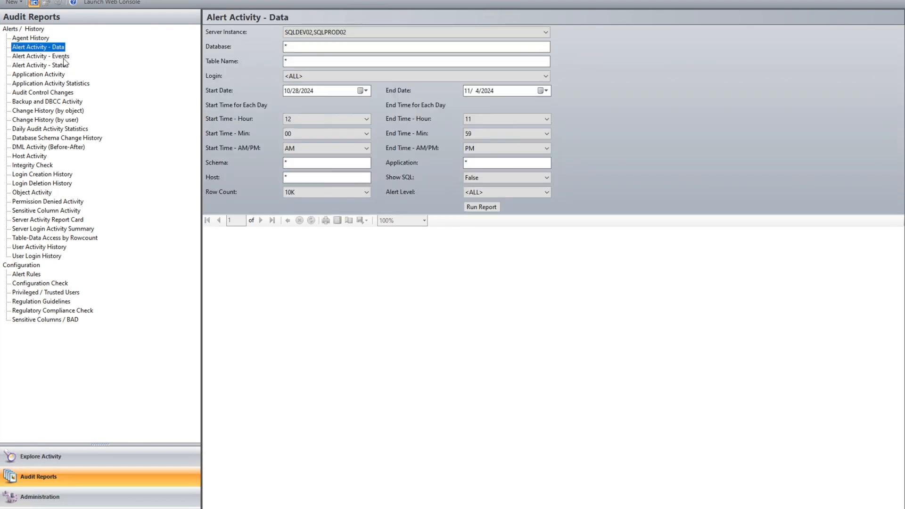
click(91, 466)
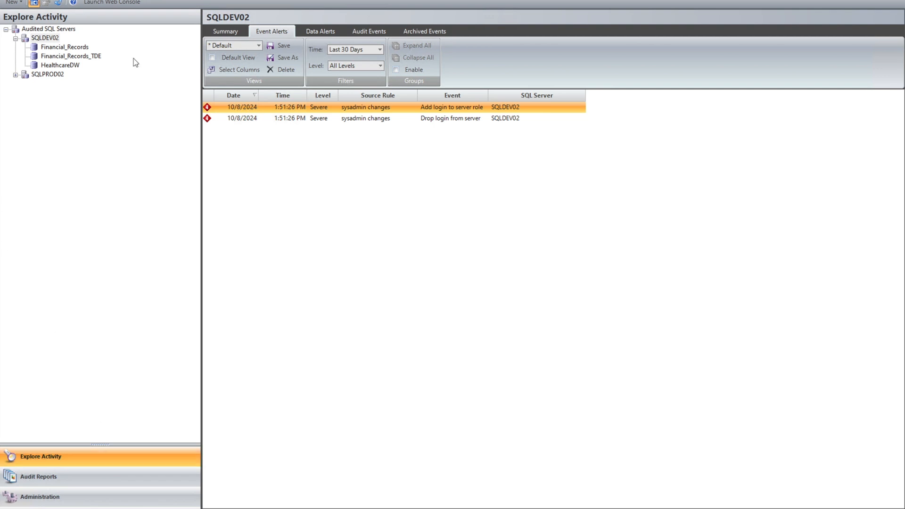
click(14, 1)
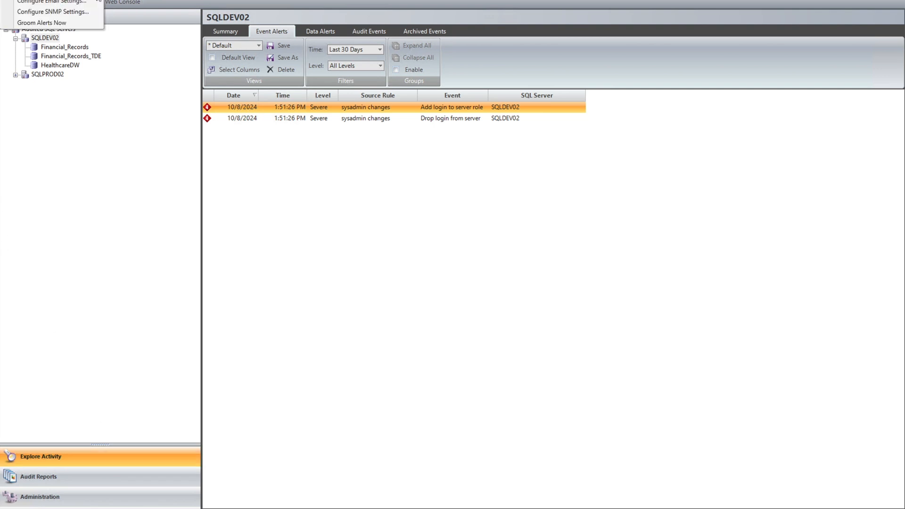
click(89, 3)
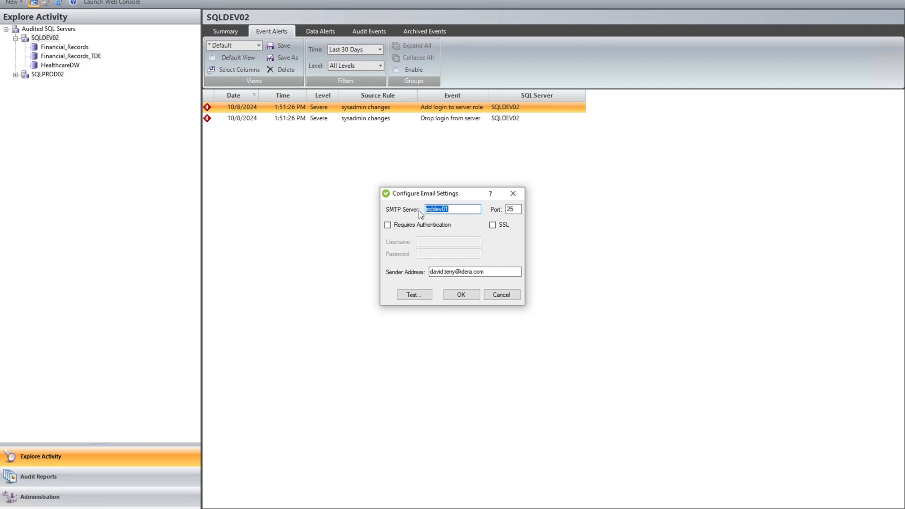
click(513, 194)
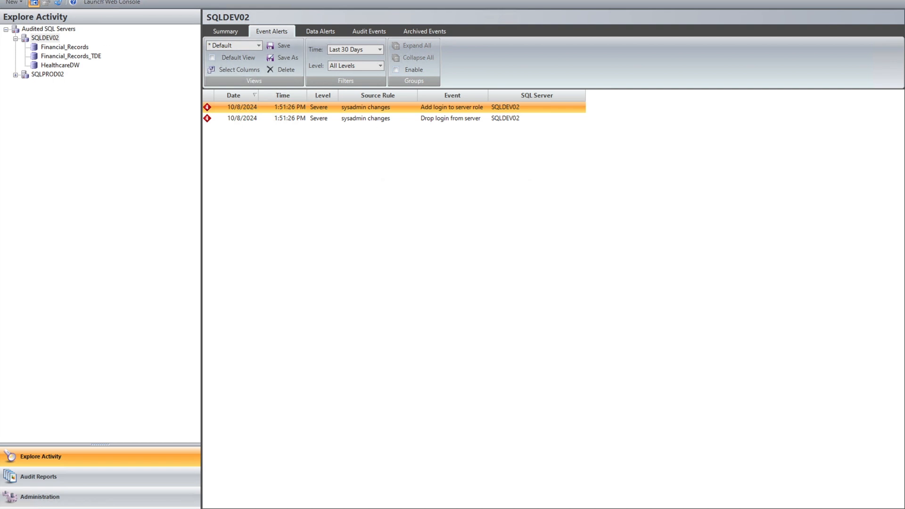
click(14, 2)
click(70, 13)
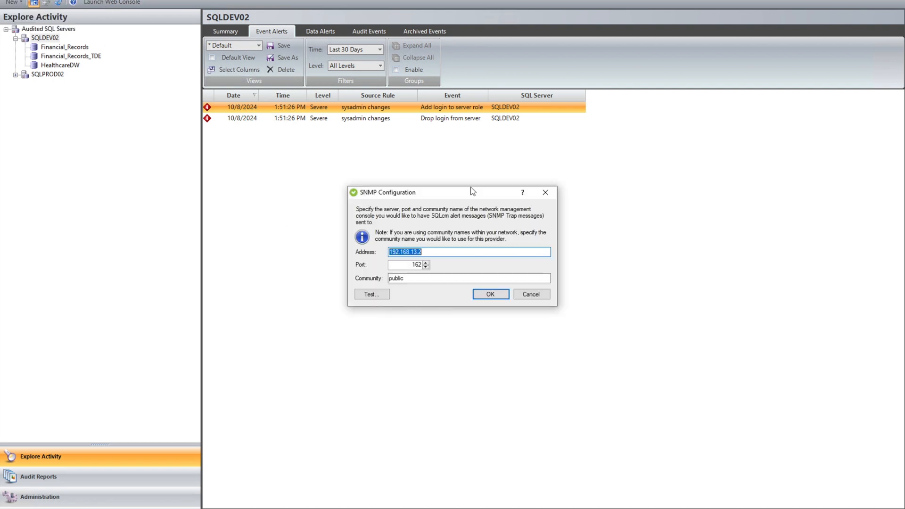
click(545, 194)
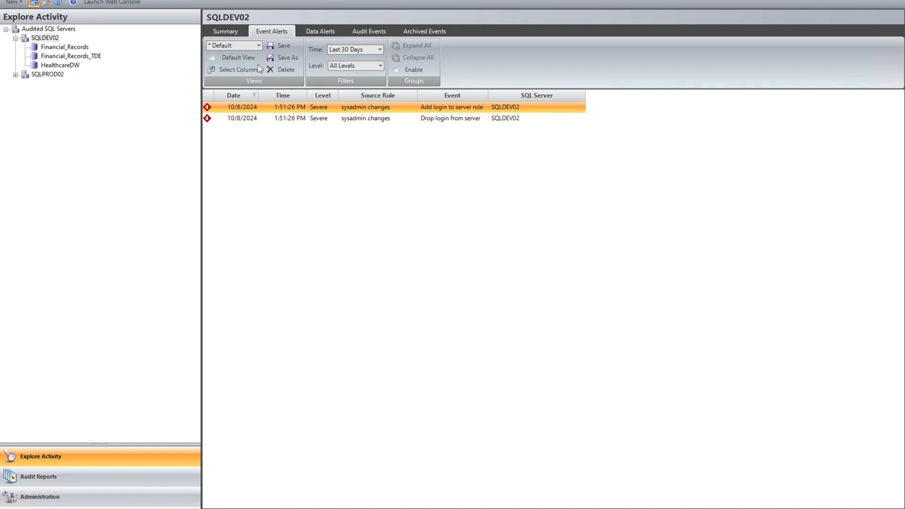
click(15, 1)
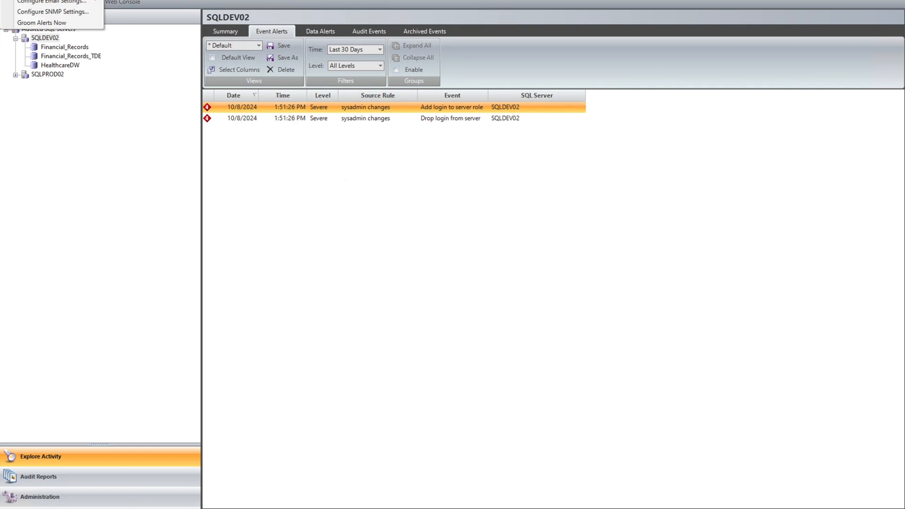
click(72, 25)
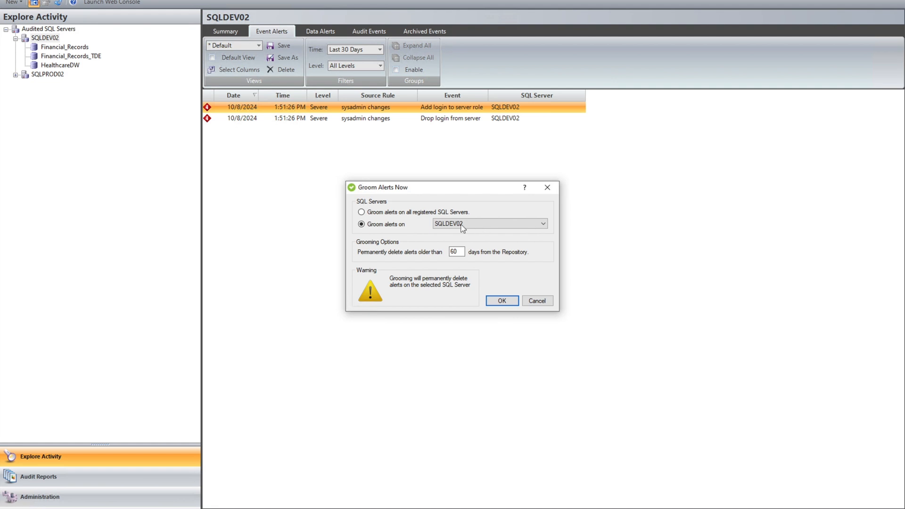
click(538, 300)
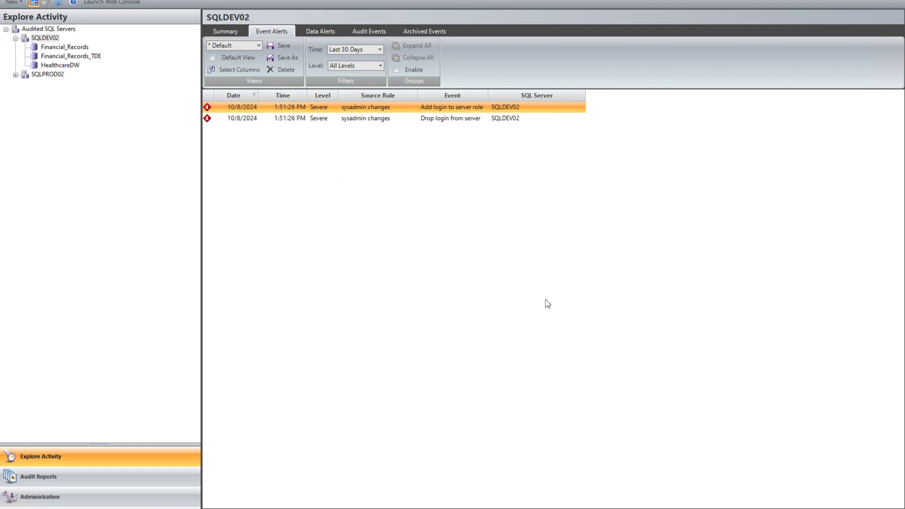